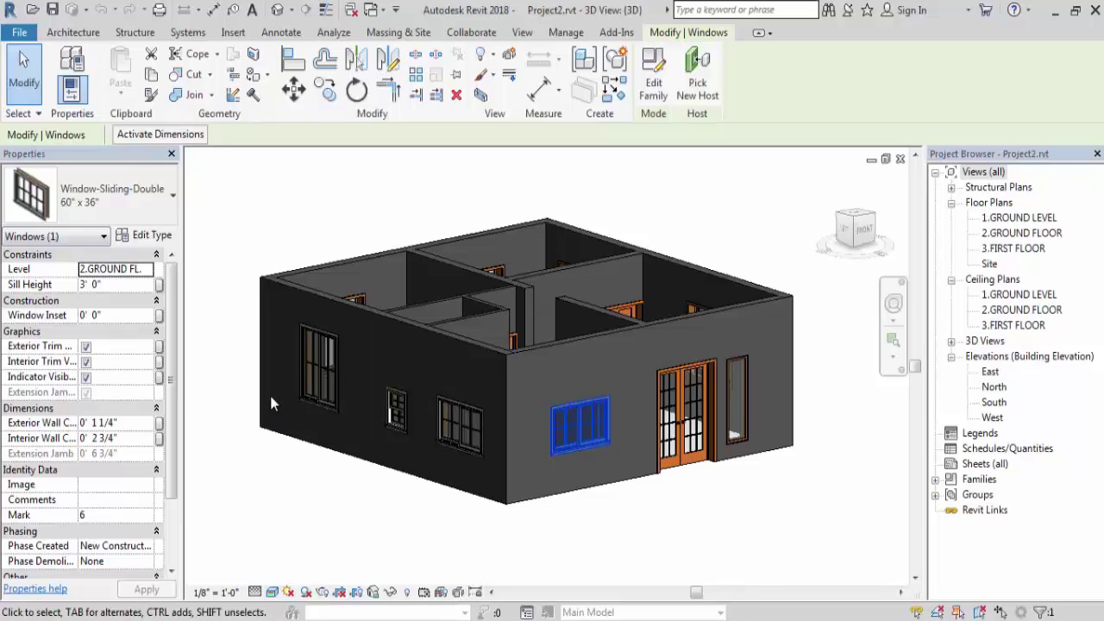
- Set the sill height of the 60" x 36" sliding window beside the front entrance door to 4' 0"
click(90, 285)
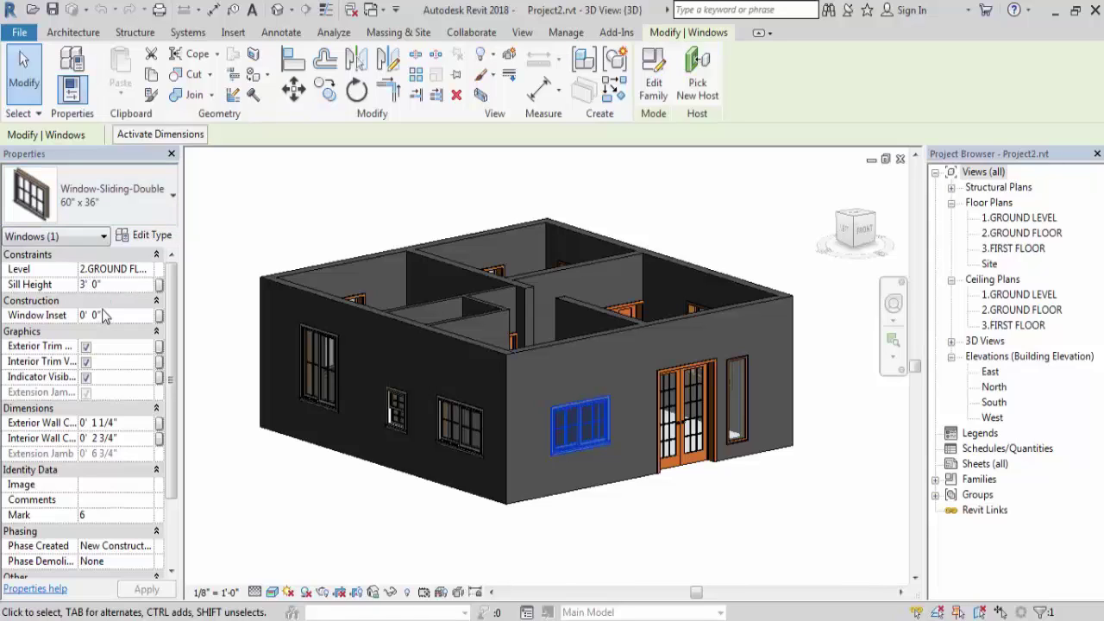
key(BackSpace)
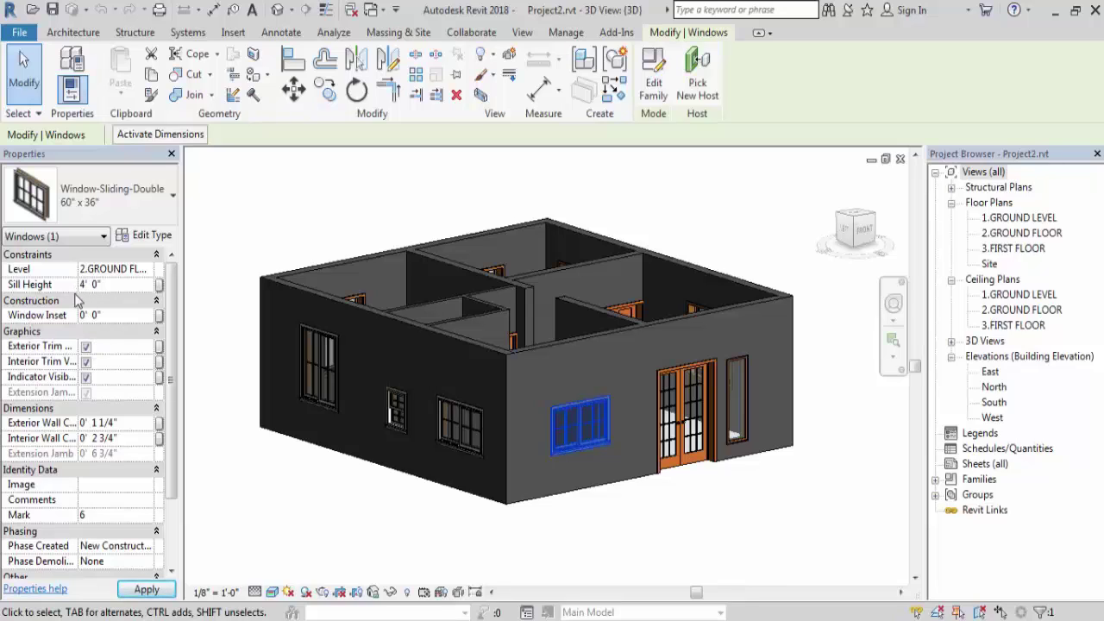
click(151, 592)
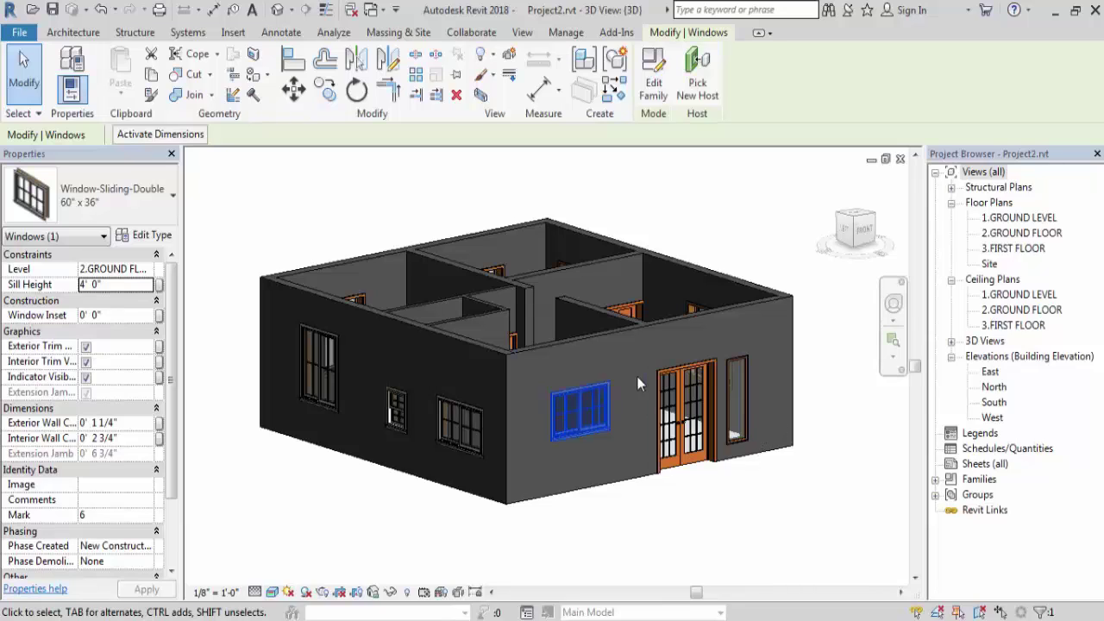
click(268, 488)
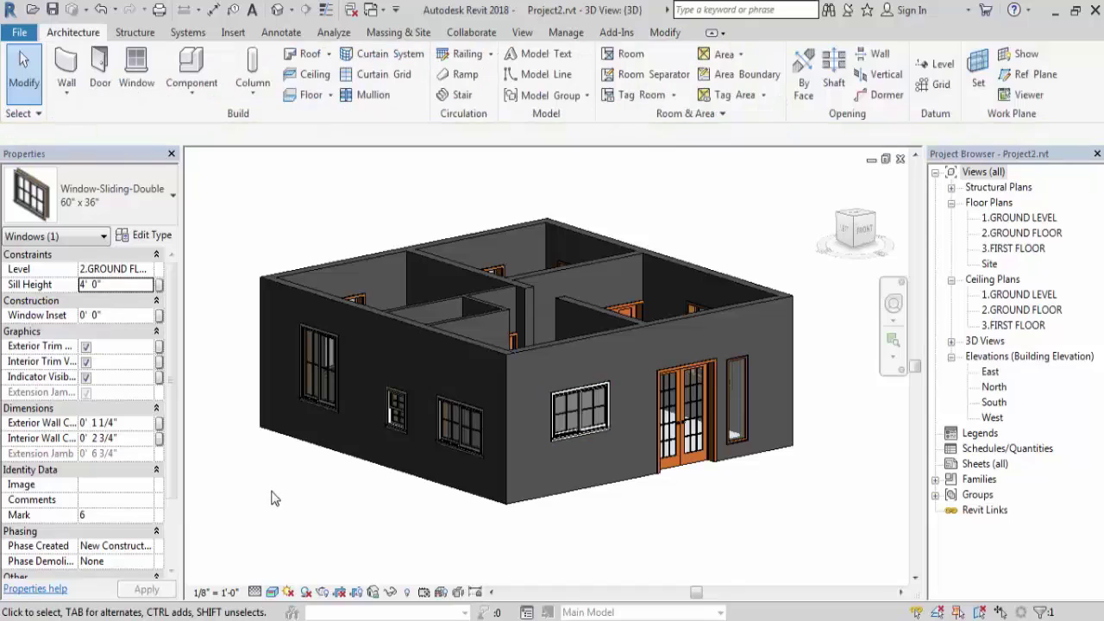
click(579, 411)
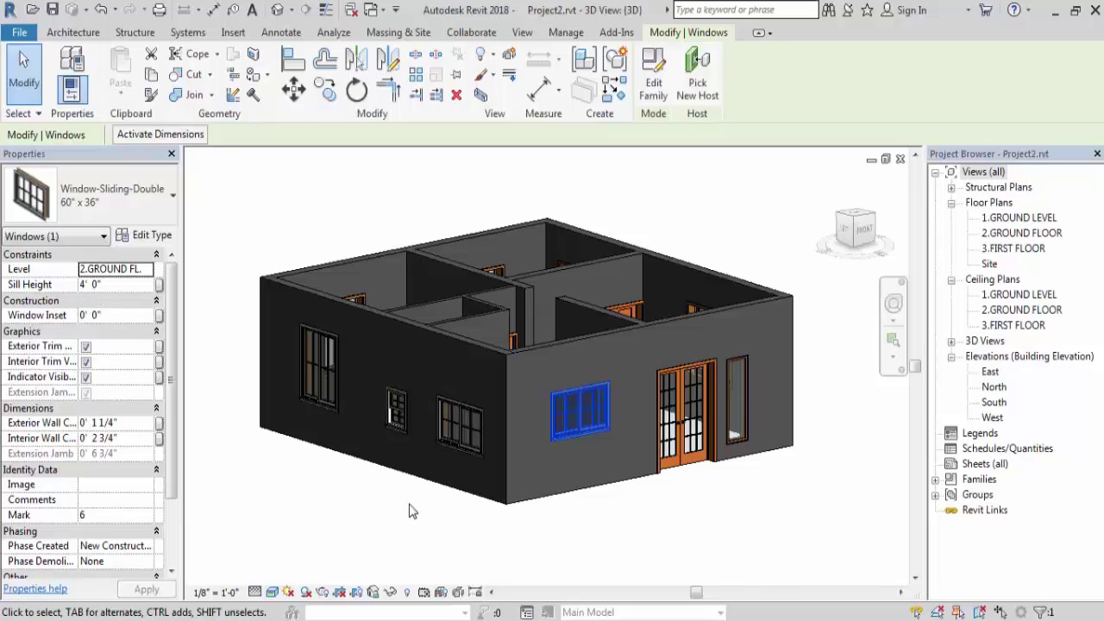
- Set the sill height of the 60" x 36" sliding window on the building's left wall to 4' 0"
click(463, 428)
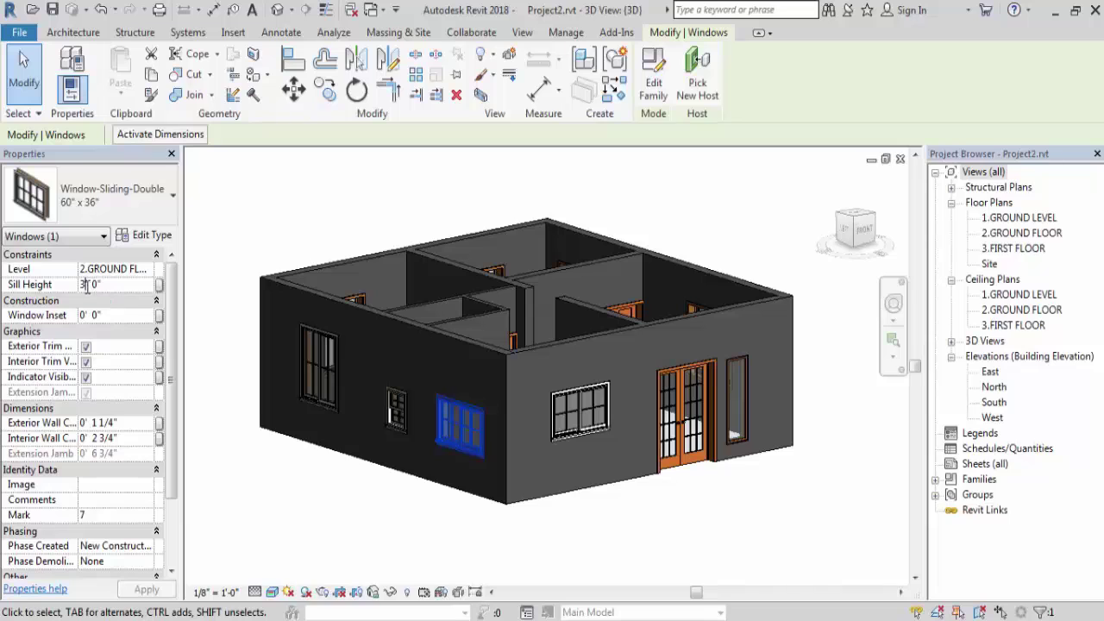
key(BackSpace)
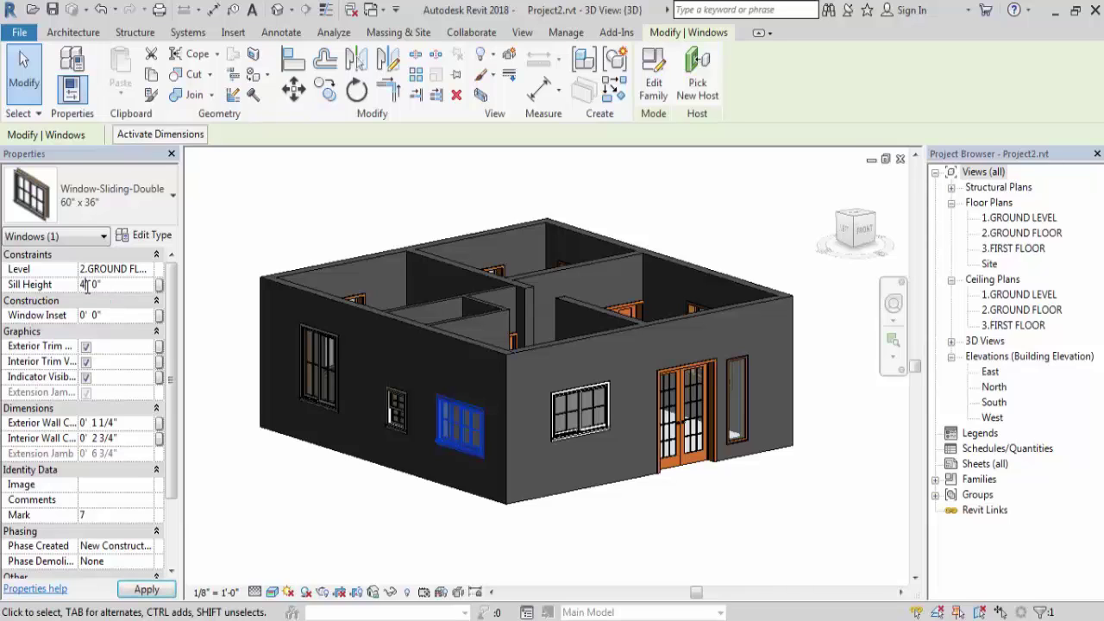
click(404, 493)
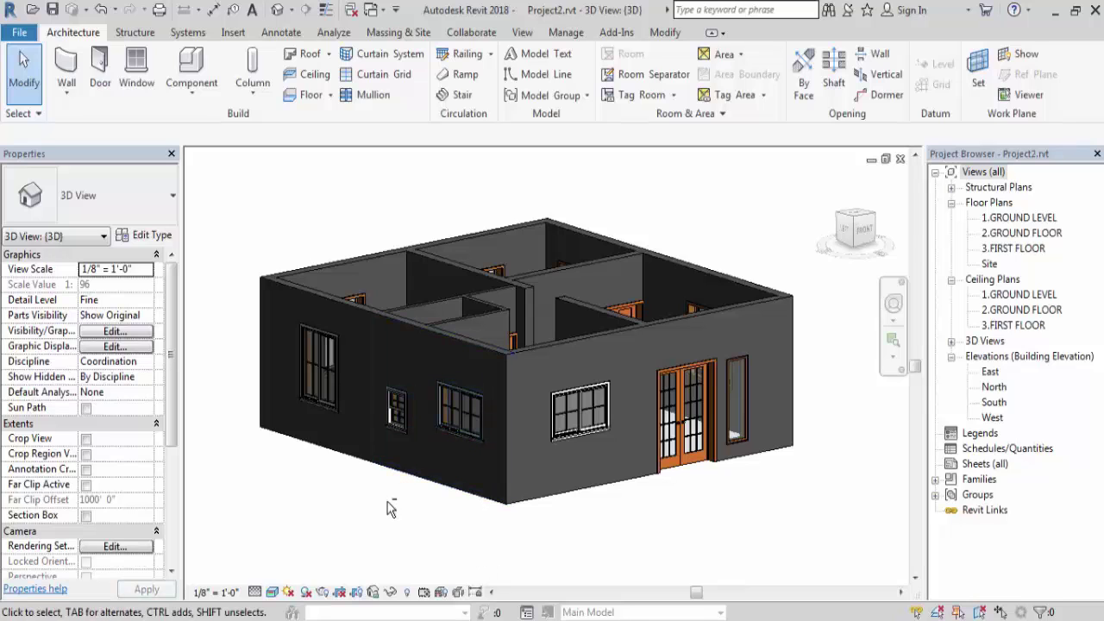
- Set the sill height of the small 24" x 30" single-hung window on the building's left wall to 4' 6"
shift+middle_drag(423, 504, 489, 492)
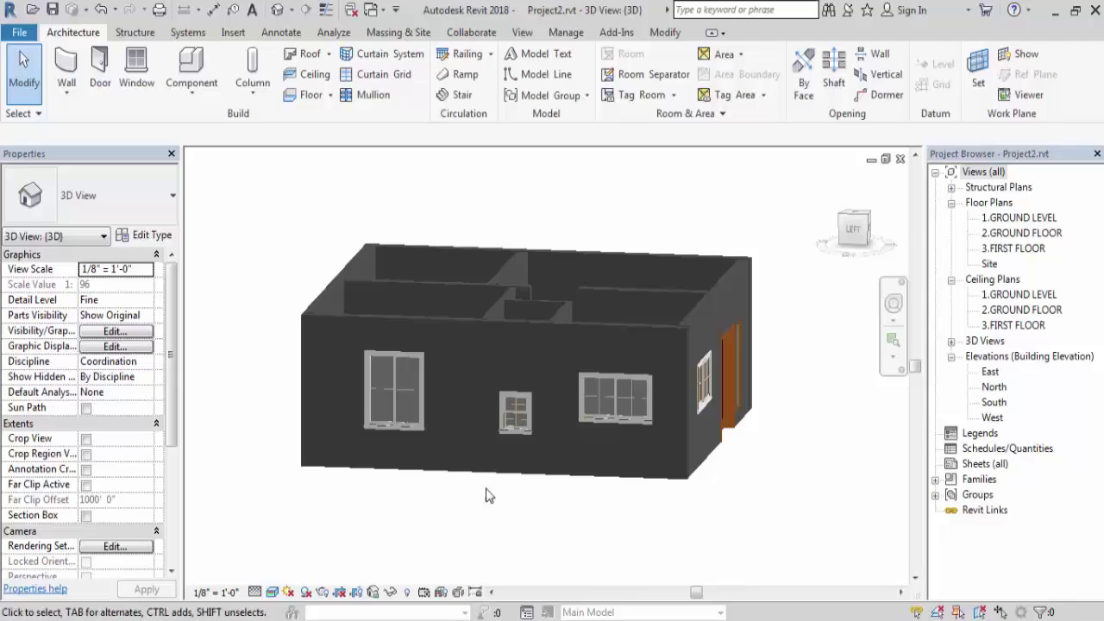
click(516, 414)
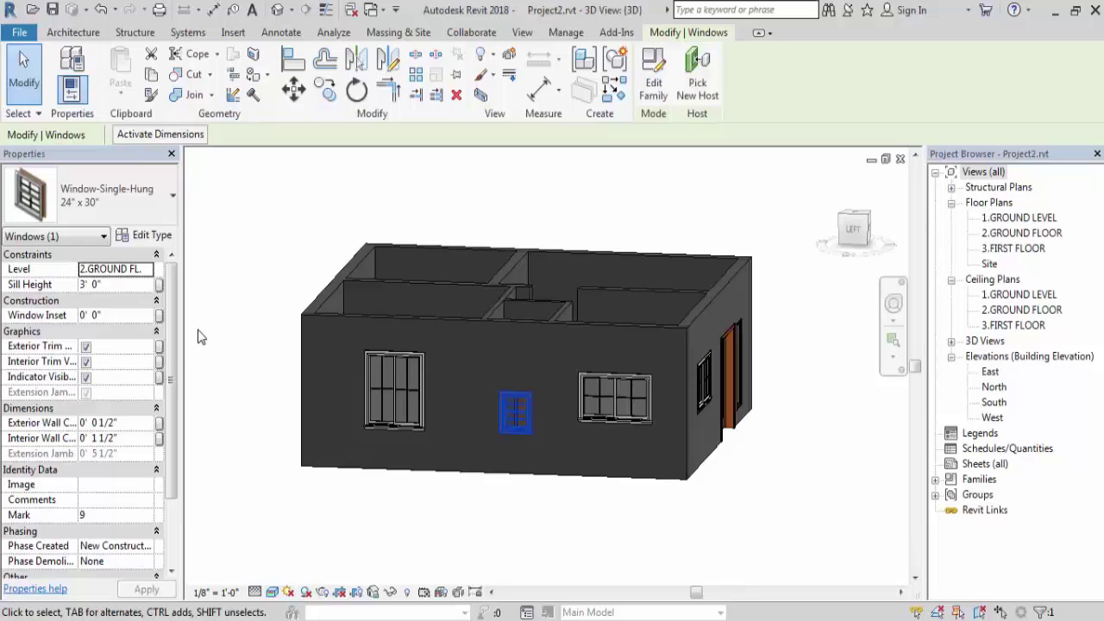
click(87, 288)
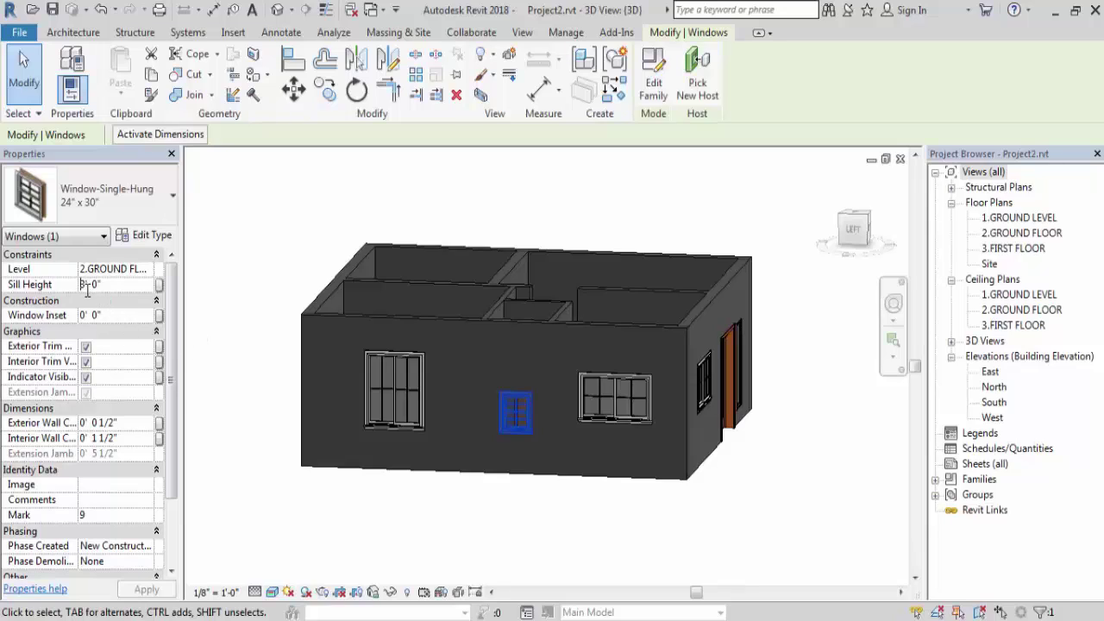
key(BackSpace)
key(BackSpace)
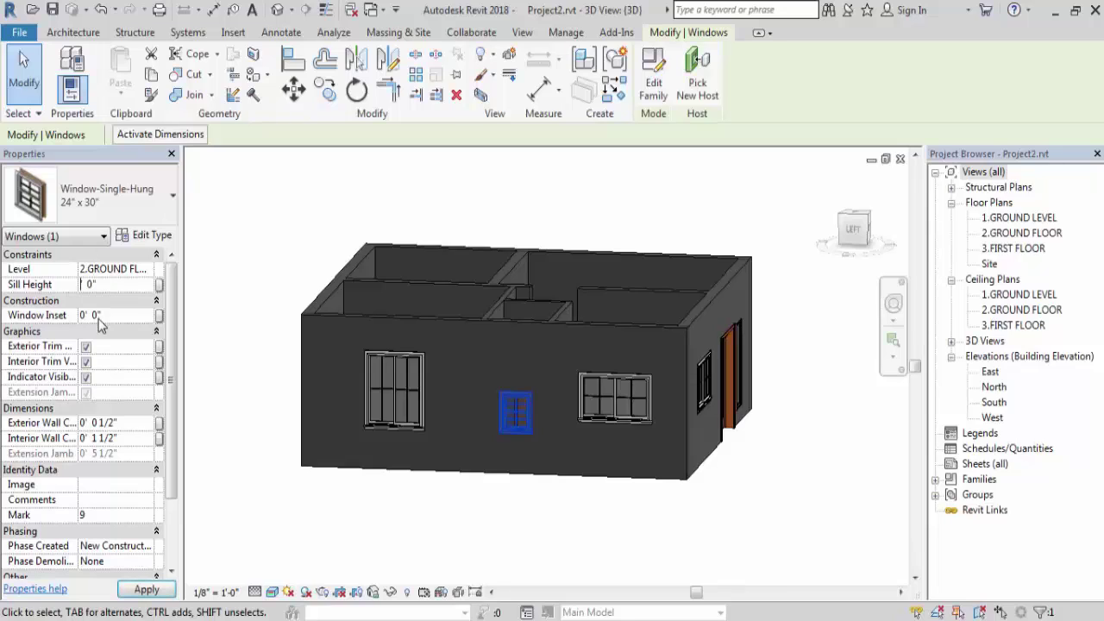
text(4')
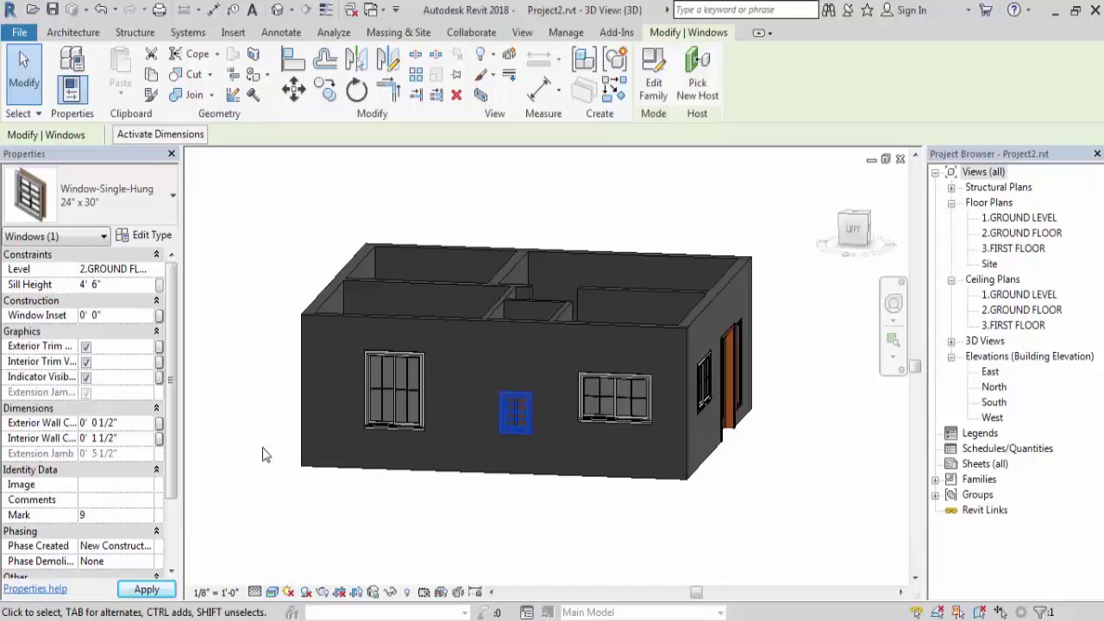
click(524, 532)
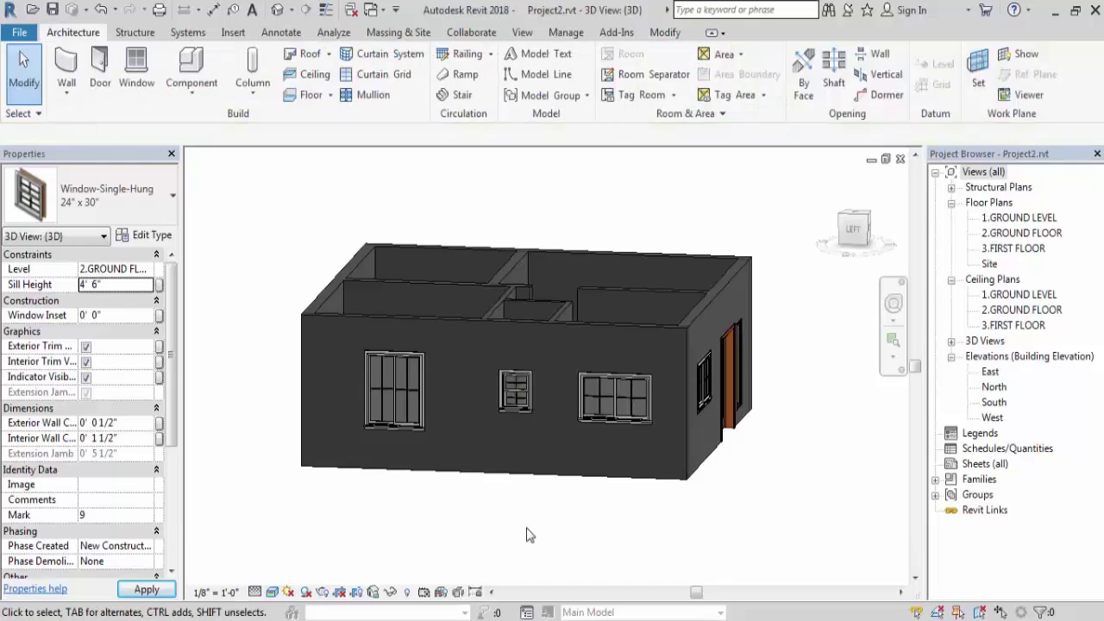
click(516, 391)
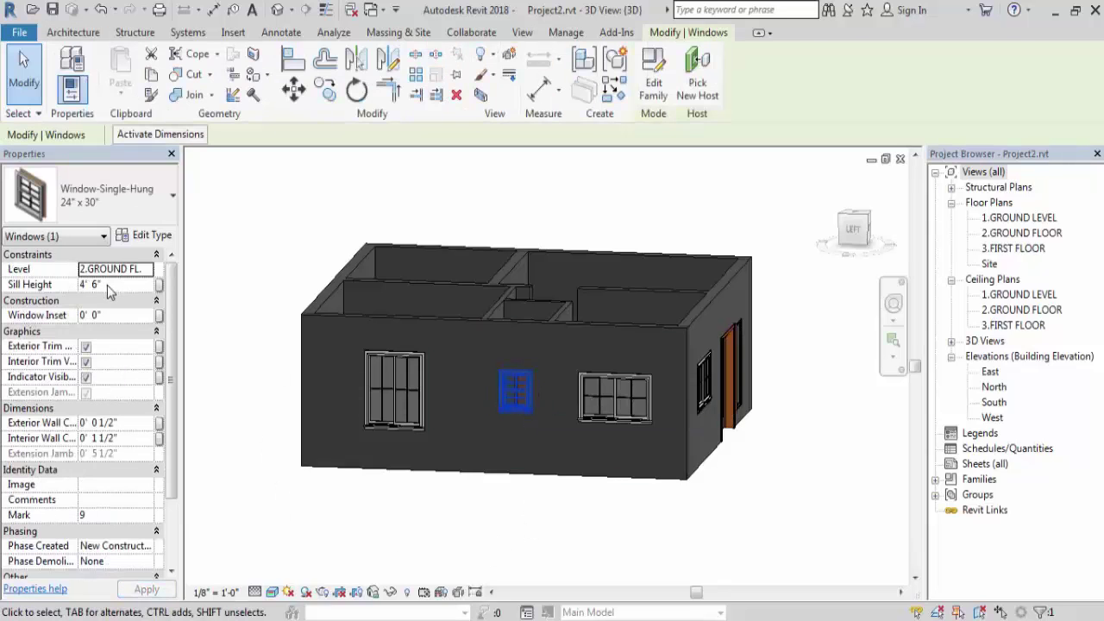
- Lower the 48" x 60" sliding window on the building's left wall by reducing its sill height
click(398, 404)
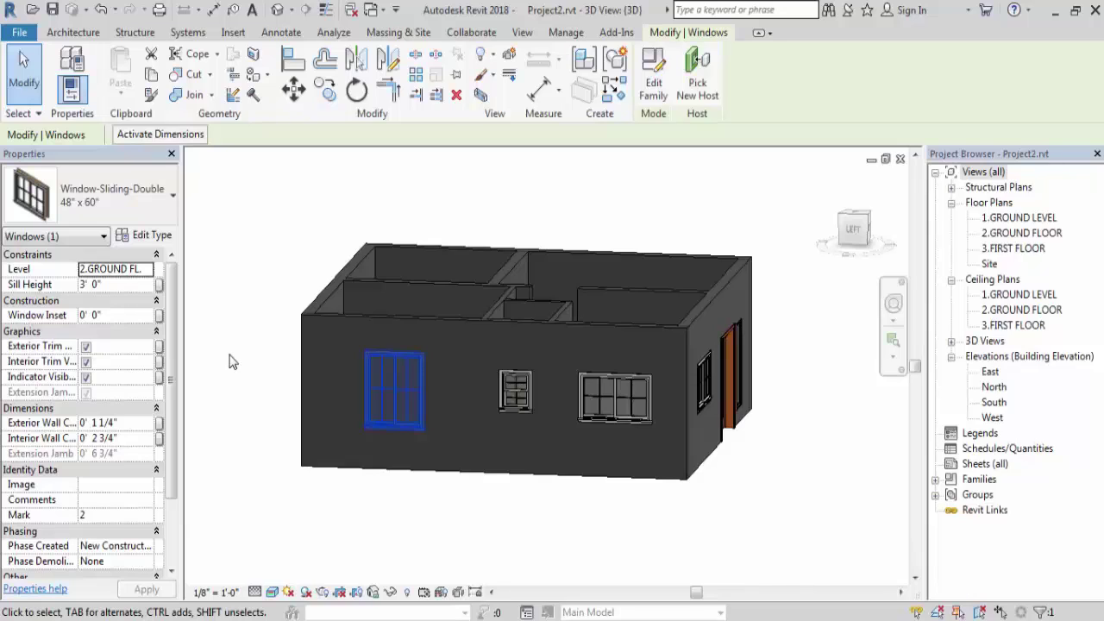
click(87, 287)
key(BackSpace)
key(BackSpace)
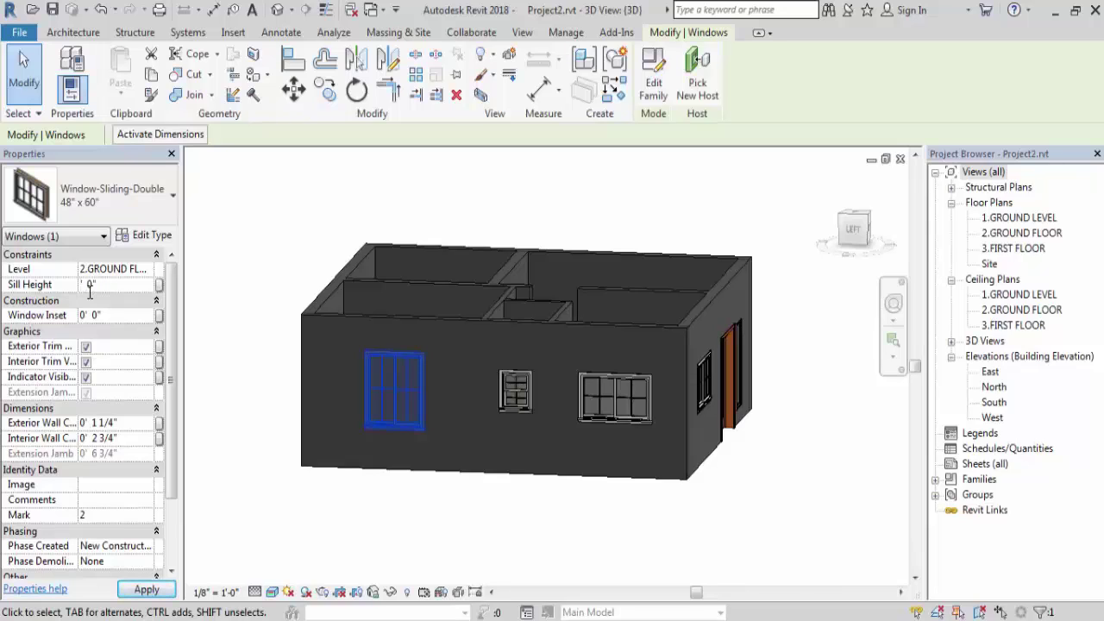
click(249, 374)
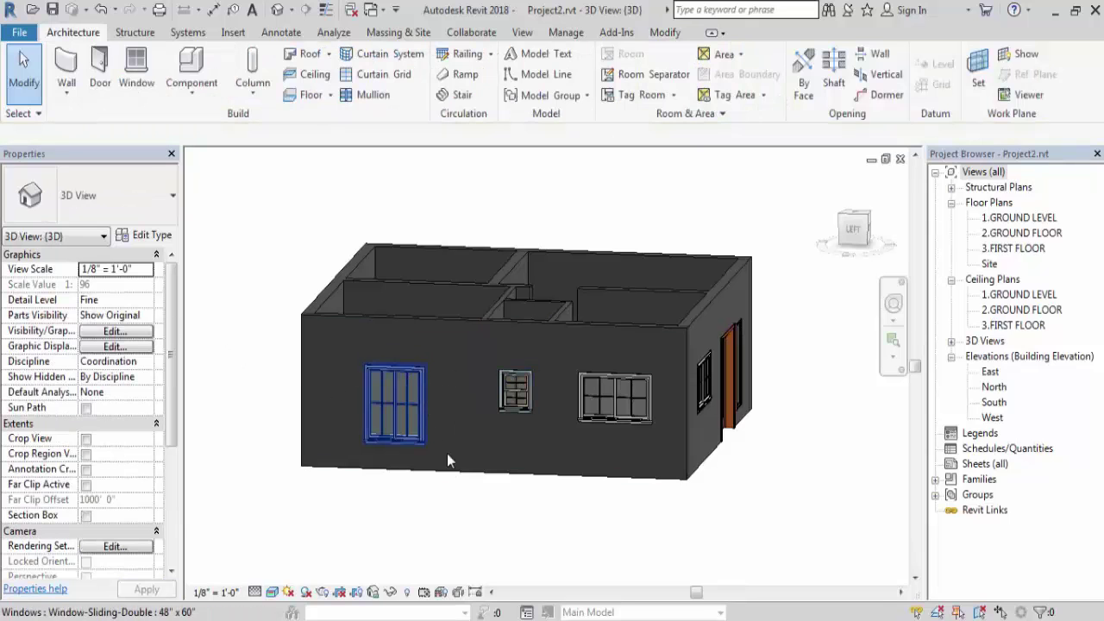
click(394, 418)
click(437, 541)
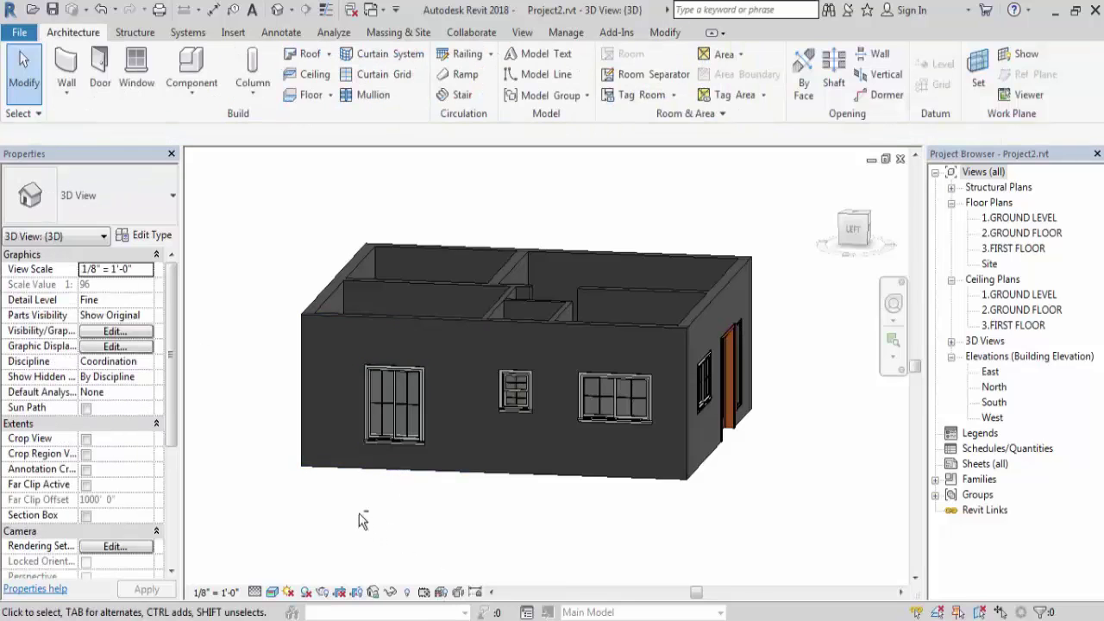
- Set the sill height of both 48" x 60" sliding windows on the building's back wall to 2' 0" together
shift+middle_drag(363, 517, 540, 512)
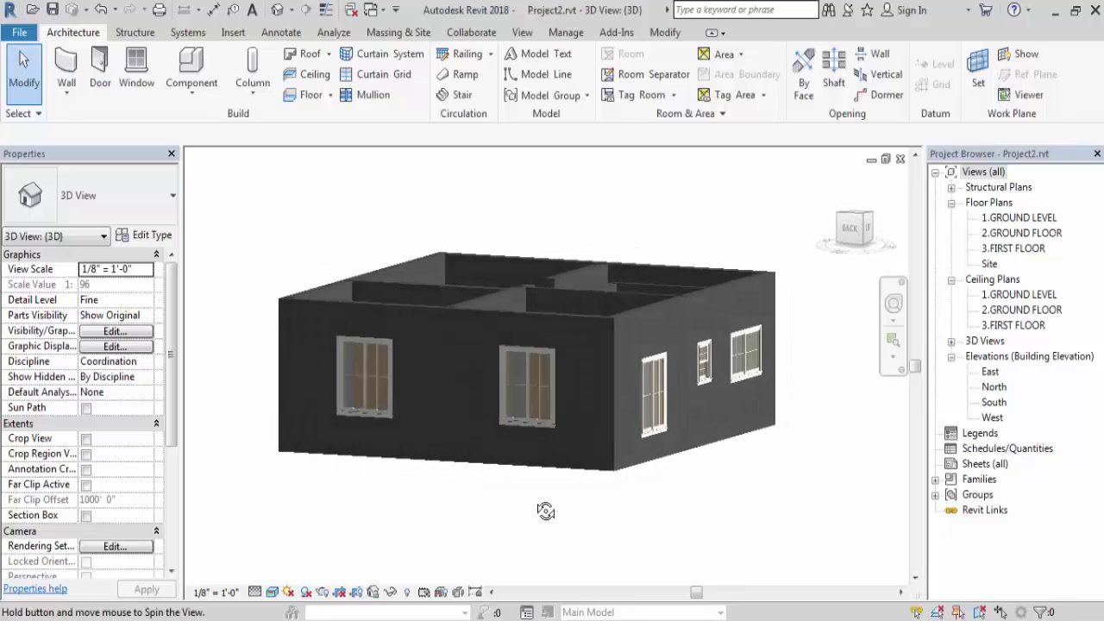
click(539, 385)
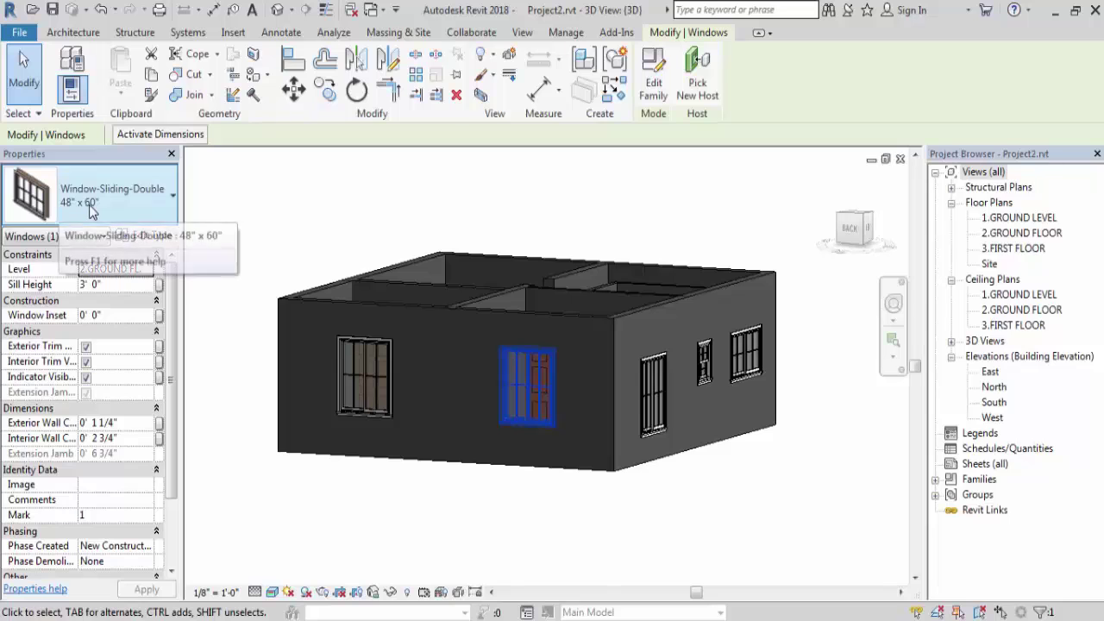
click(373, 382)
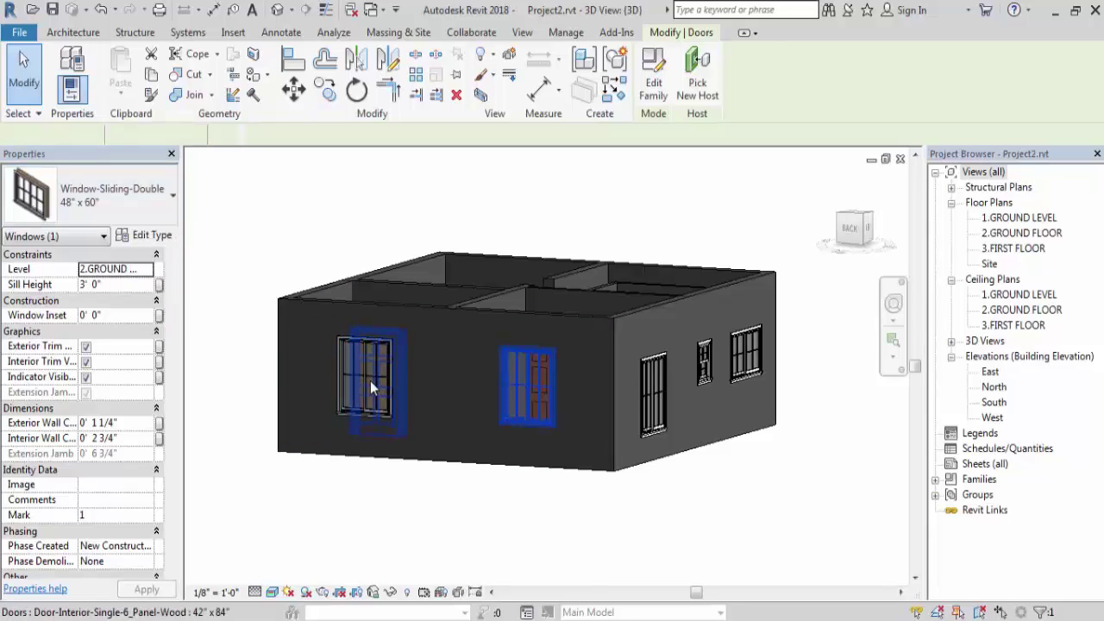
click(303, 492)
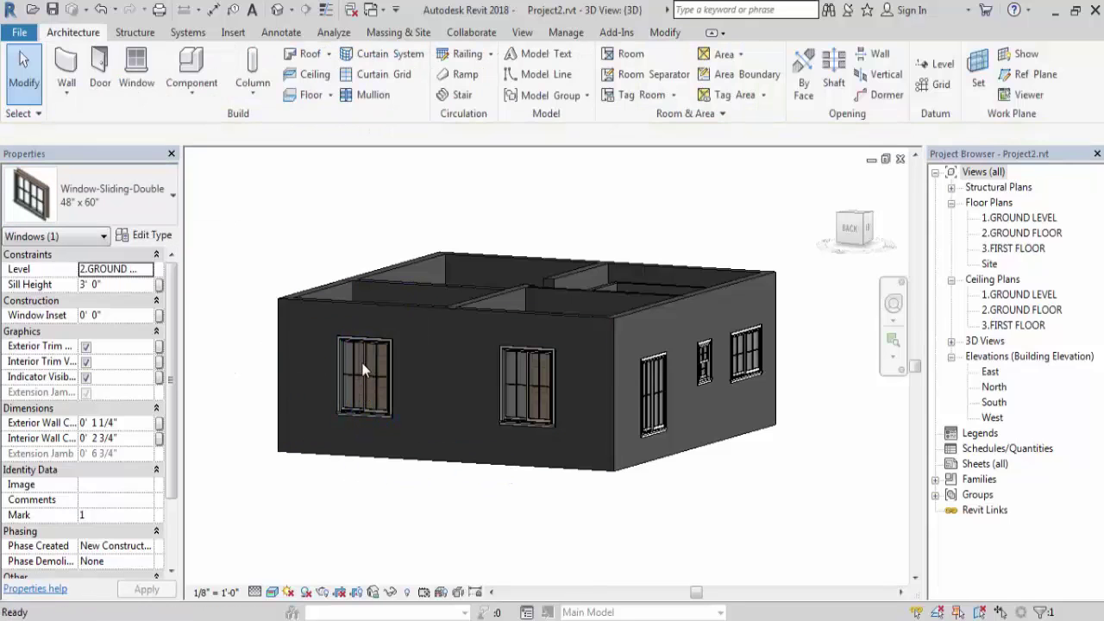
click(362, 366)
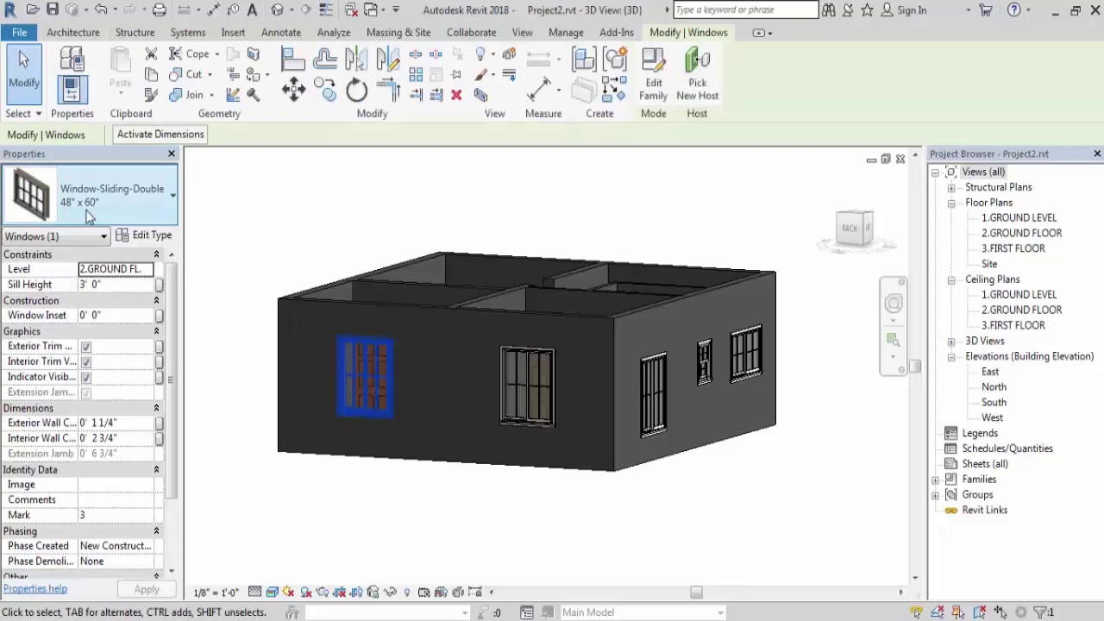
click(512, 378)
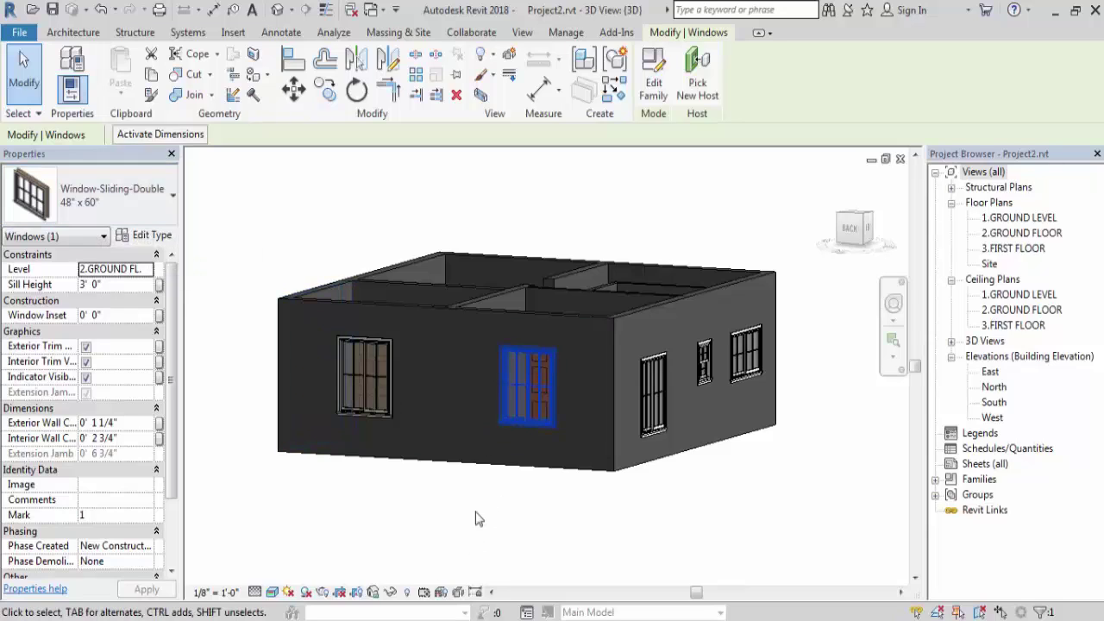
ctrl+click(342, 376)
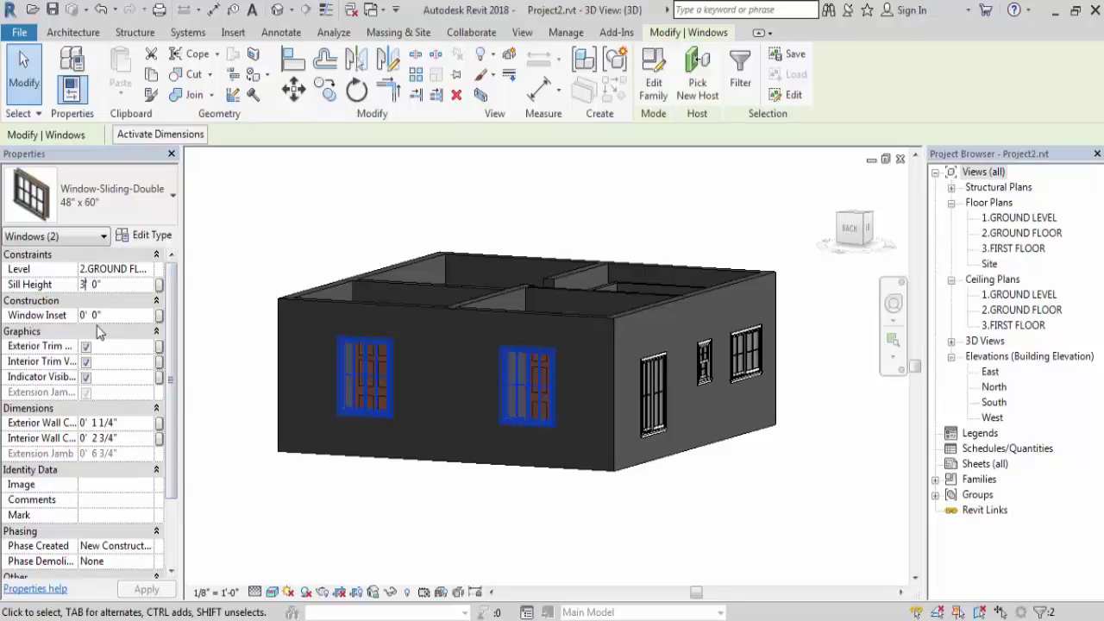
key(BackSpace)
text(2)
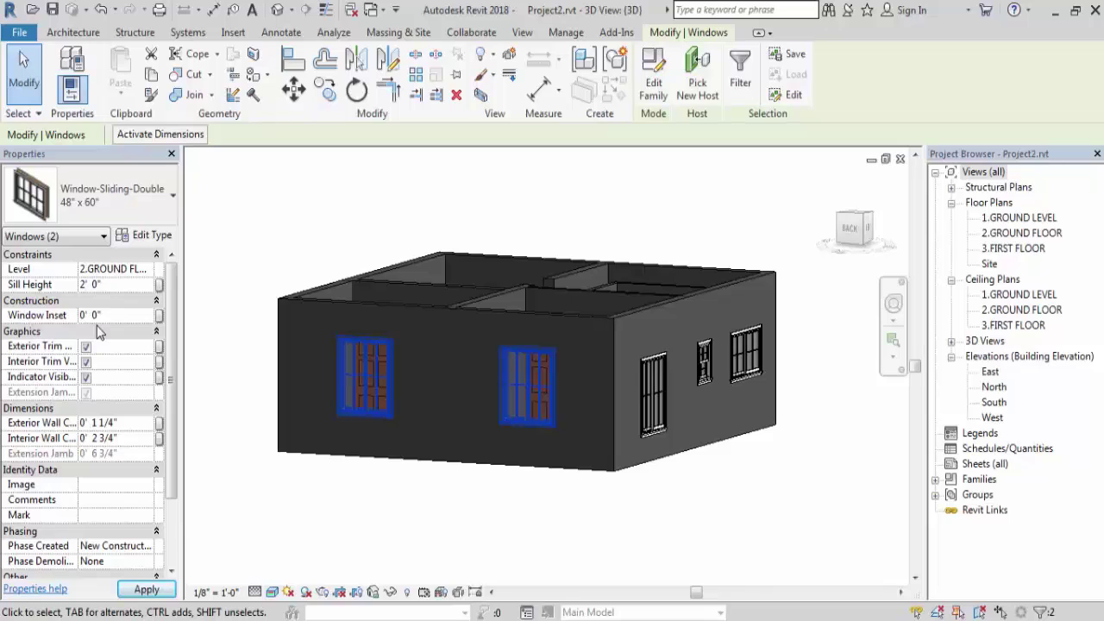
click(480, 536)
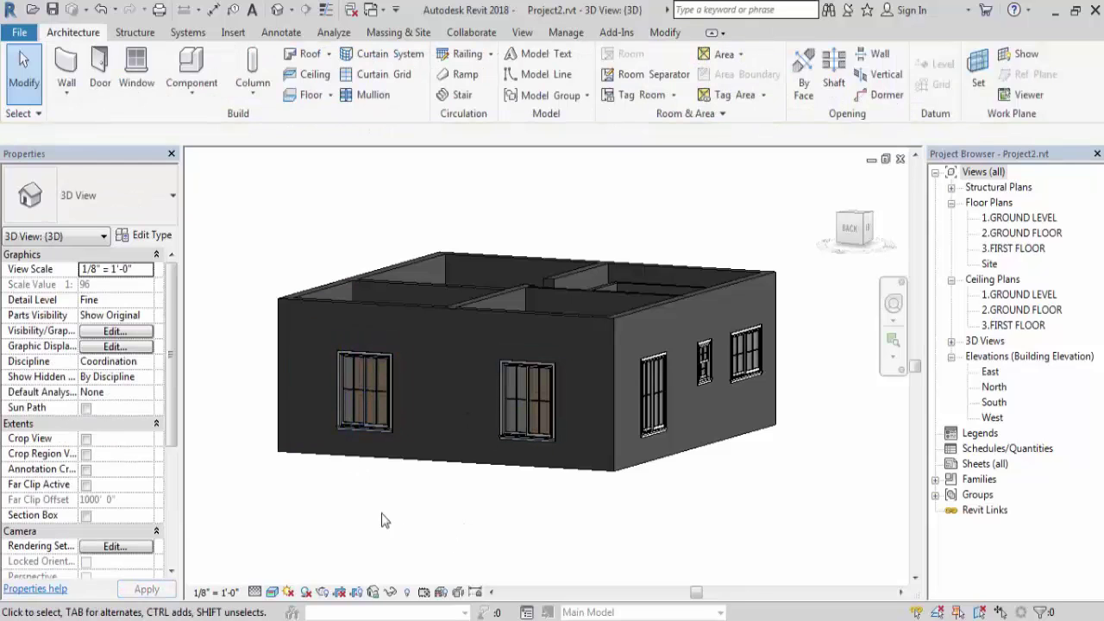
- Set the sill height of both the 60" x 60" and 48" x 60" sliding windows on the building's right wall to 2' 0" together
shift+middle_drag(365, 492, 580, 487)
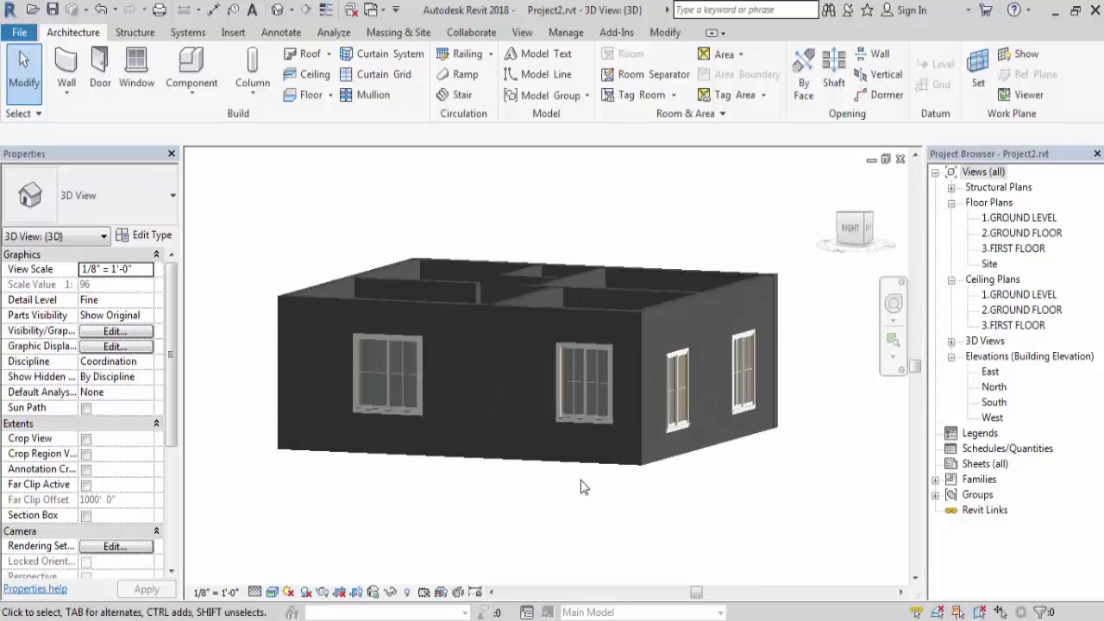
click(594, 383)
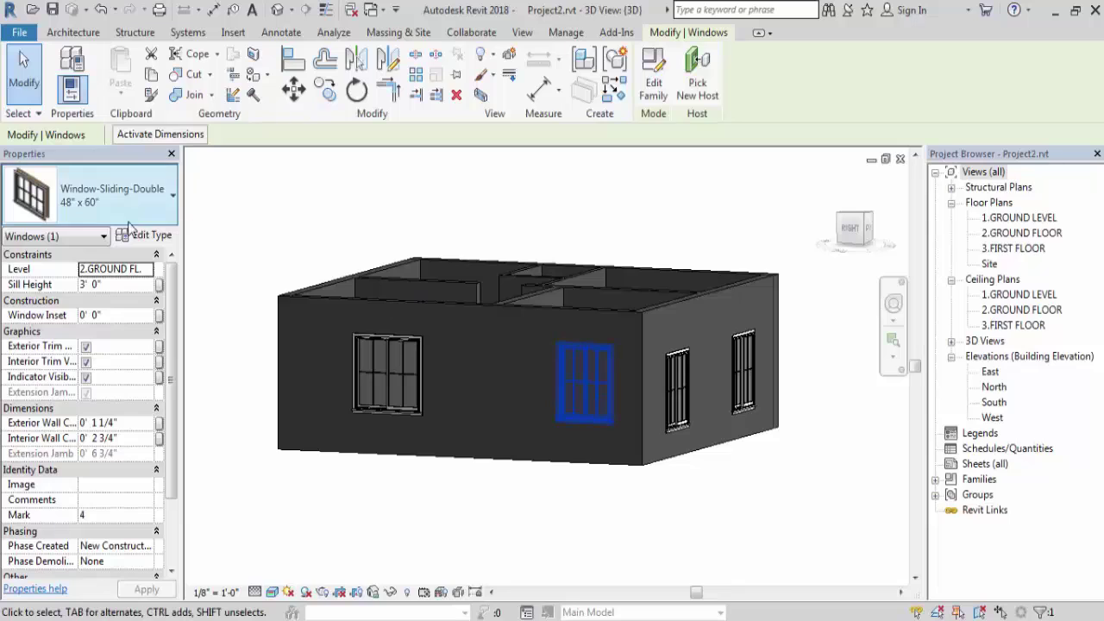
click(376, 362)
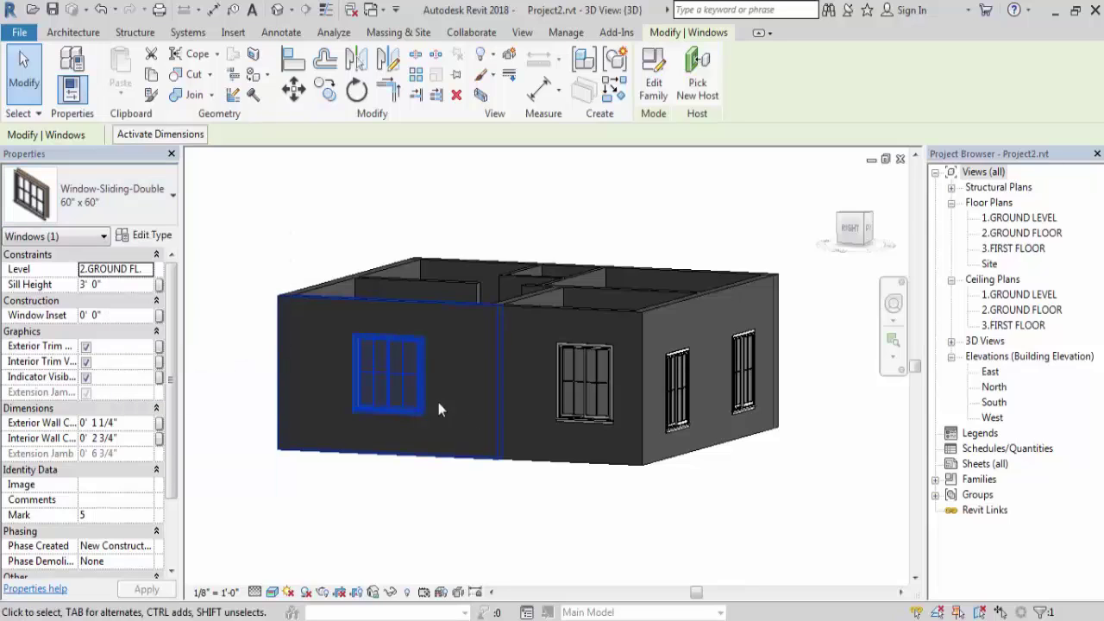
click(584, 390)
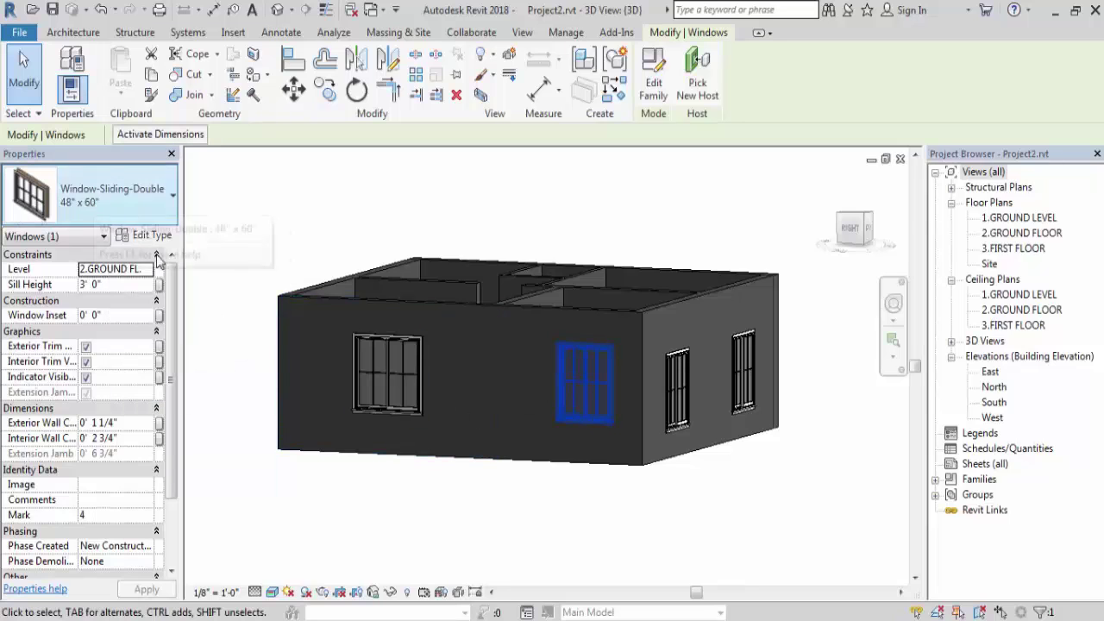
click(370, 363)
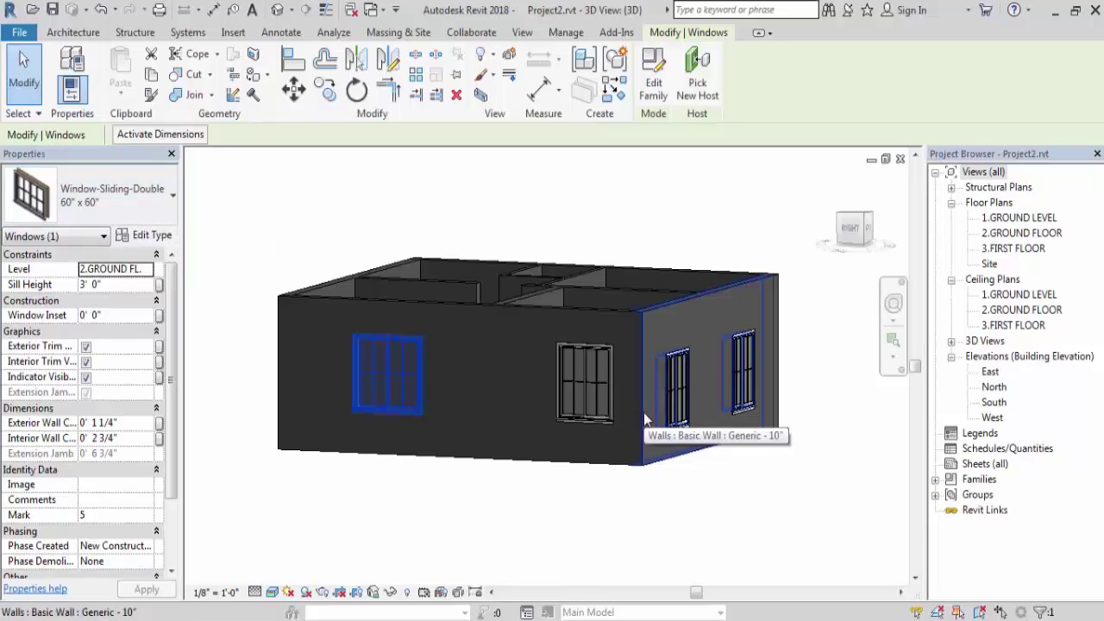
ctrl+click(588, 388)
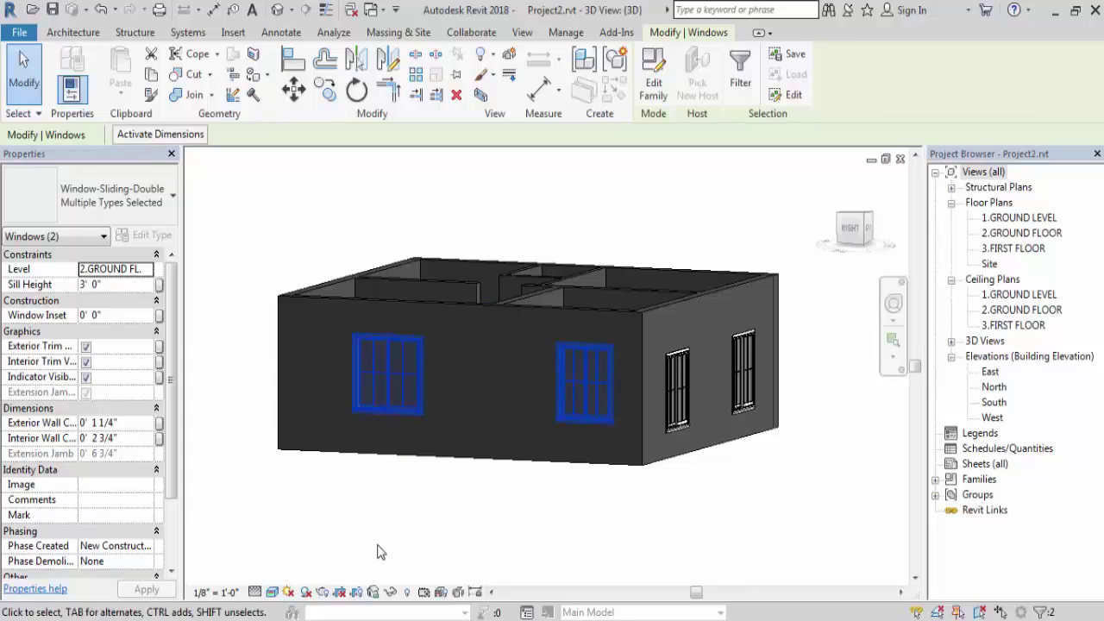
click(84, 286)
click(85, 287)
key(BackSpace)
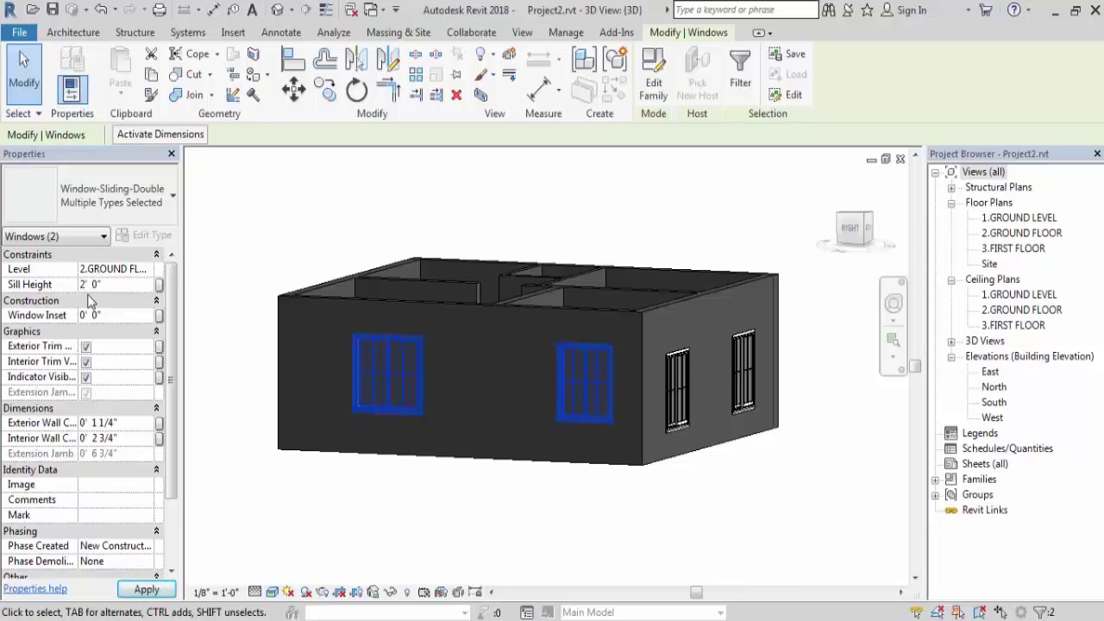
click(389, 524)
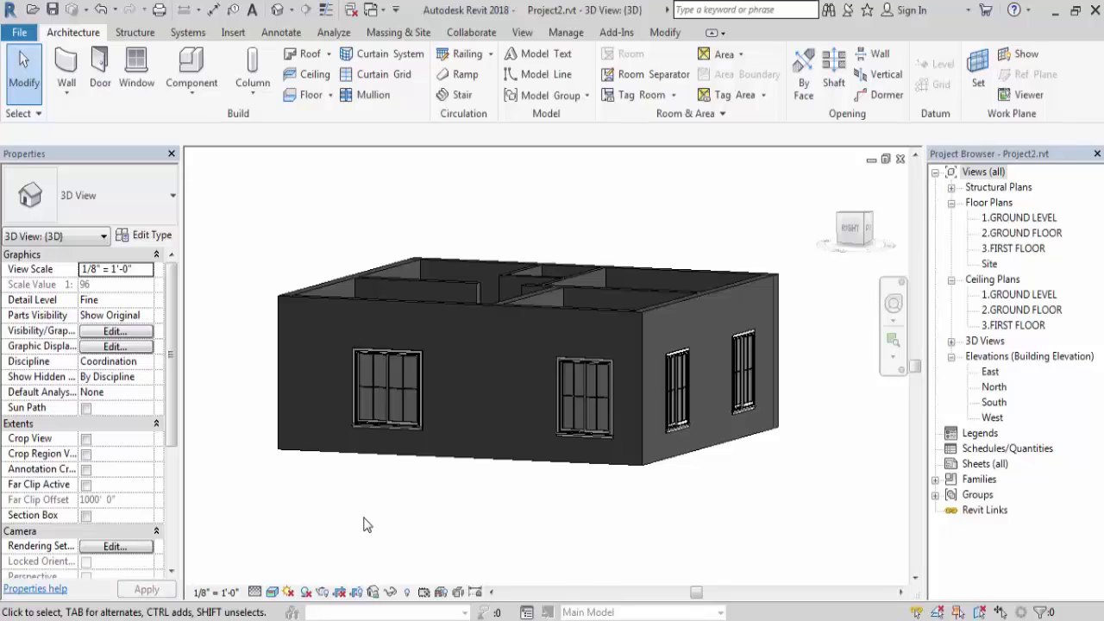
- Check the sill height of the fixed 24" x 72" window beside the front double door and review the front and left walls
shift+middle_drag(360, 508, 619, 494)
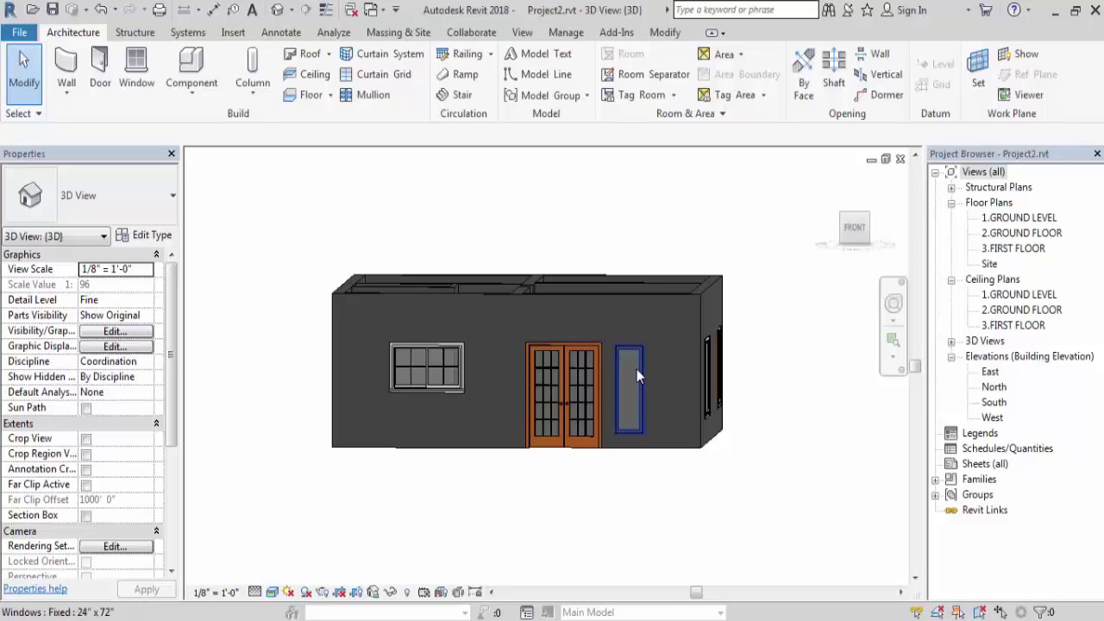
click(642, 405)
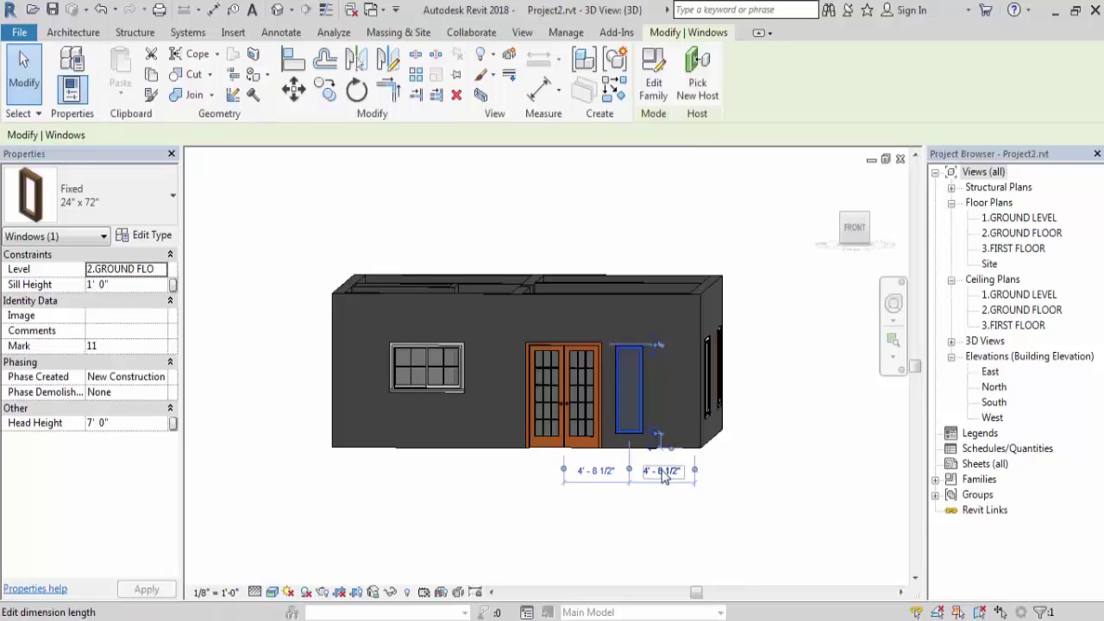
scroll(660, 466, up, 2)
scroll(649, 448, up, 2)
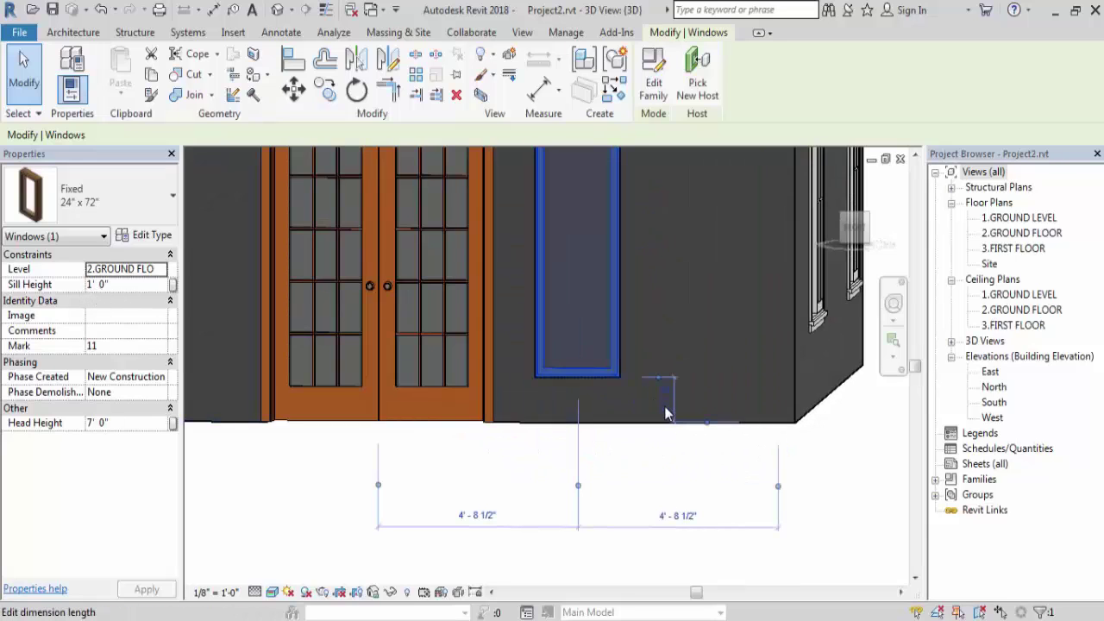
scroll(669, 407, up, 1)
scroll(715, 457, down, 3)
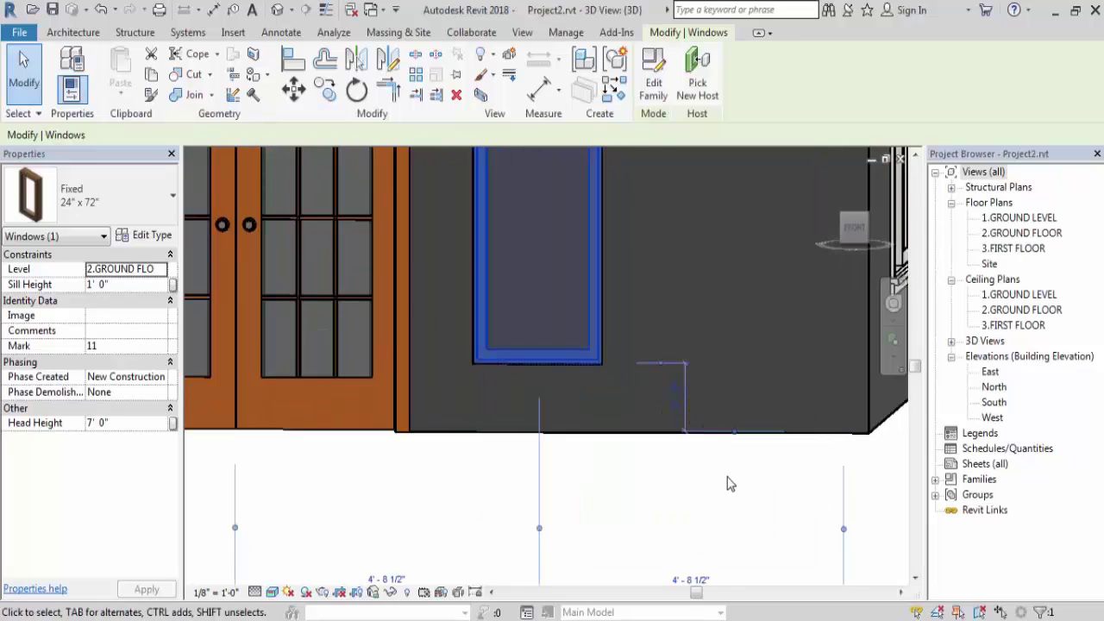
scroll(748, 500, down, 5)
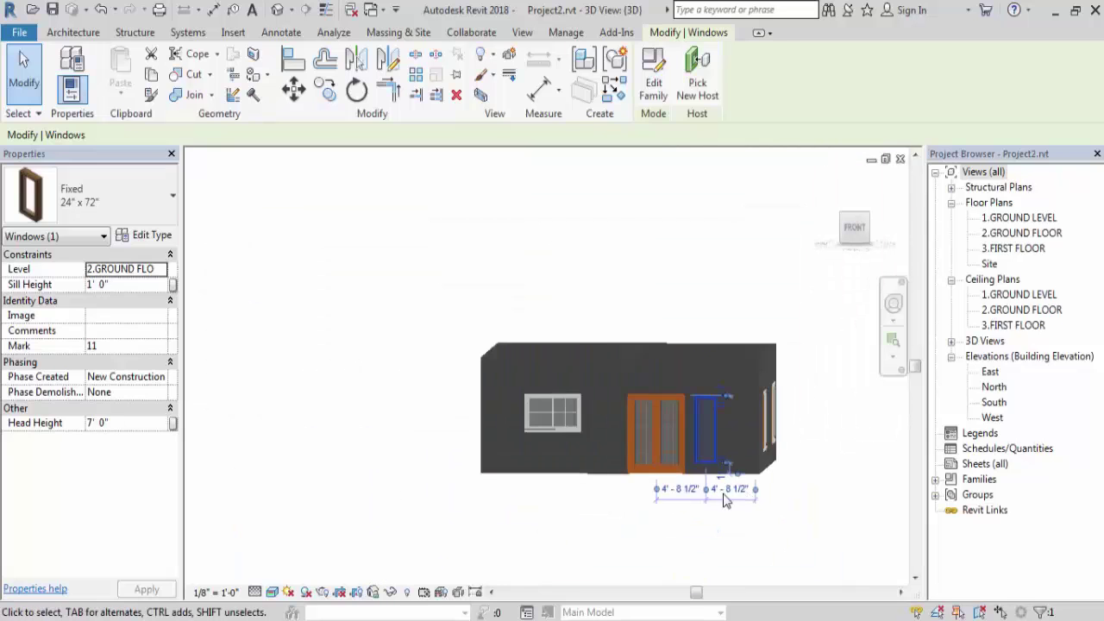
click(578, 526)
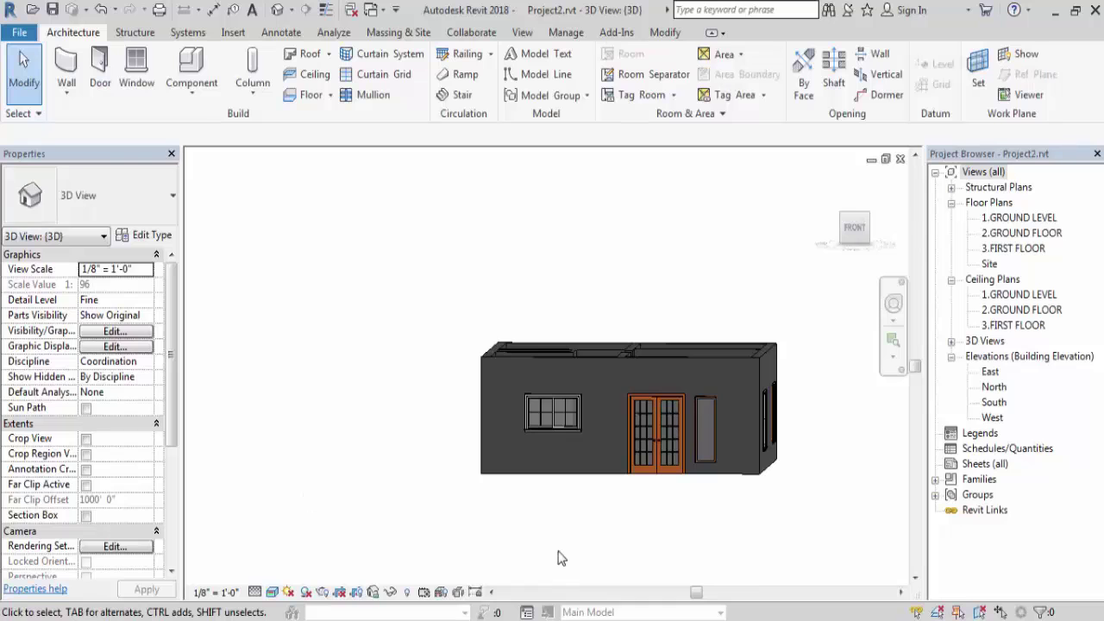
shift+middle_drag(559, 549, 715, 538)
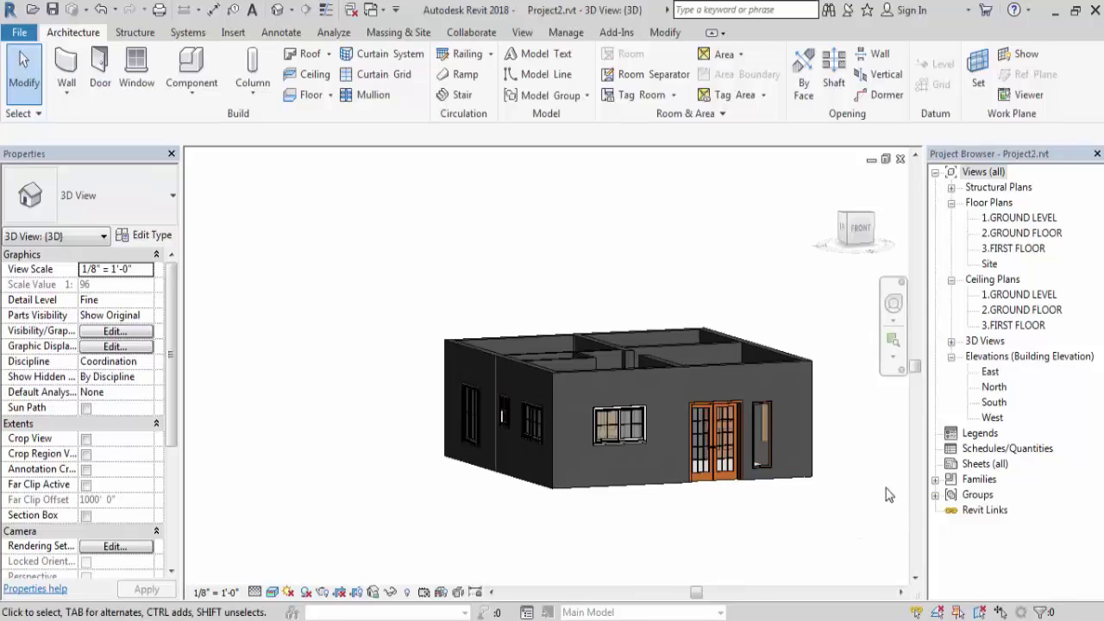
scroll(887, 490, up, 2)
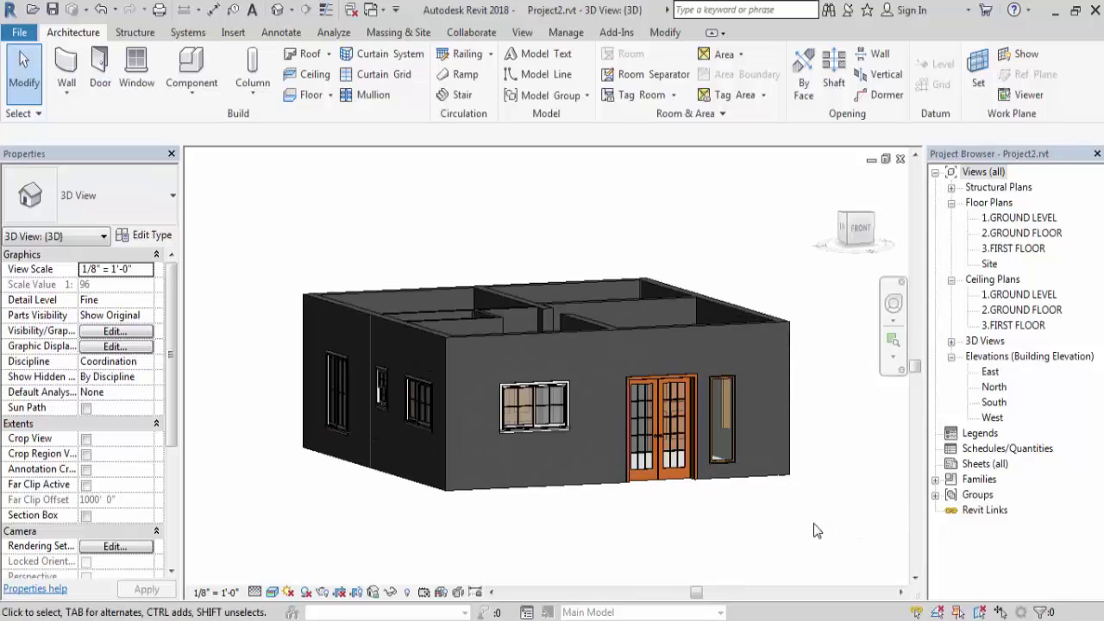